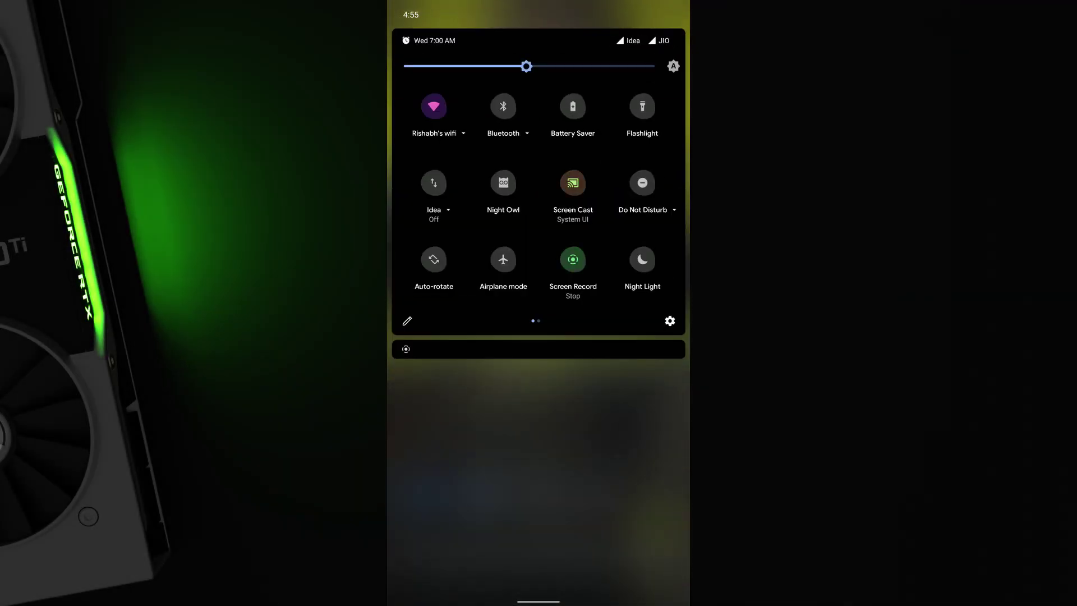
# Open Settings' About phone page to show the MSM Xtended device, model and firmware details
pyautogui.click(670, 321)
pyautogui.click(551, 577)
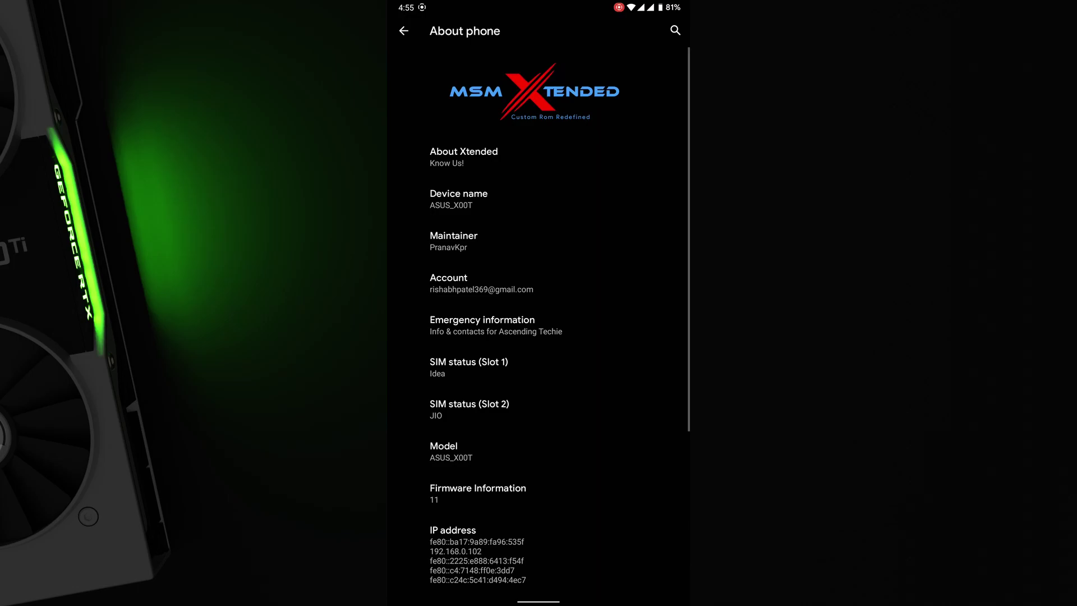
pyautogui.scroll(-5, 539, 337)
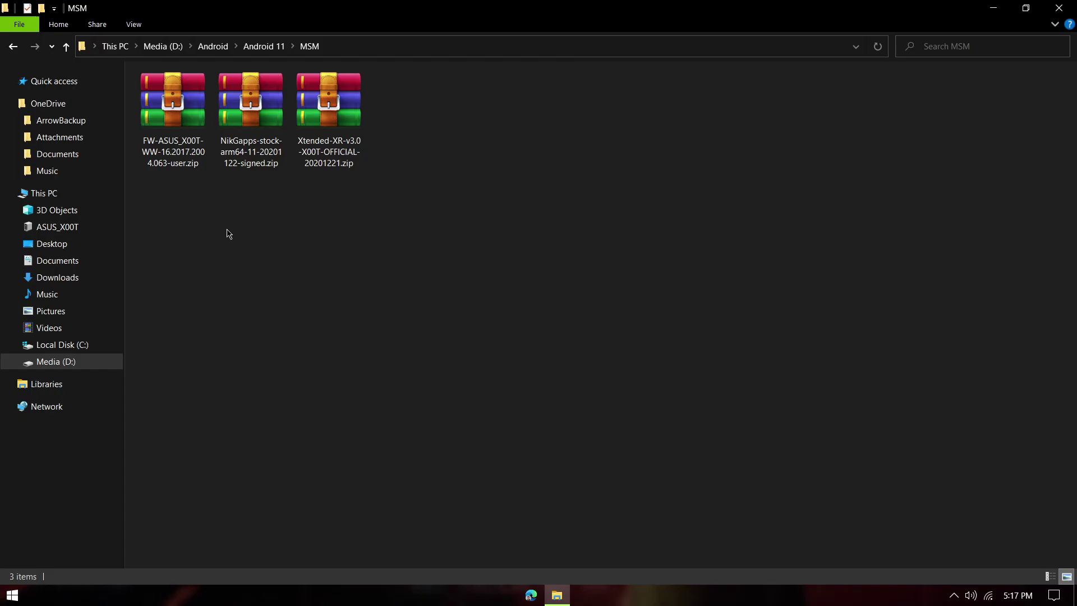
# Select the firmware, Xtended ROM and NikGapps zips together in the MSM folder
pyautogui.click(191, 170)
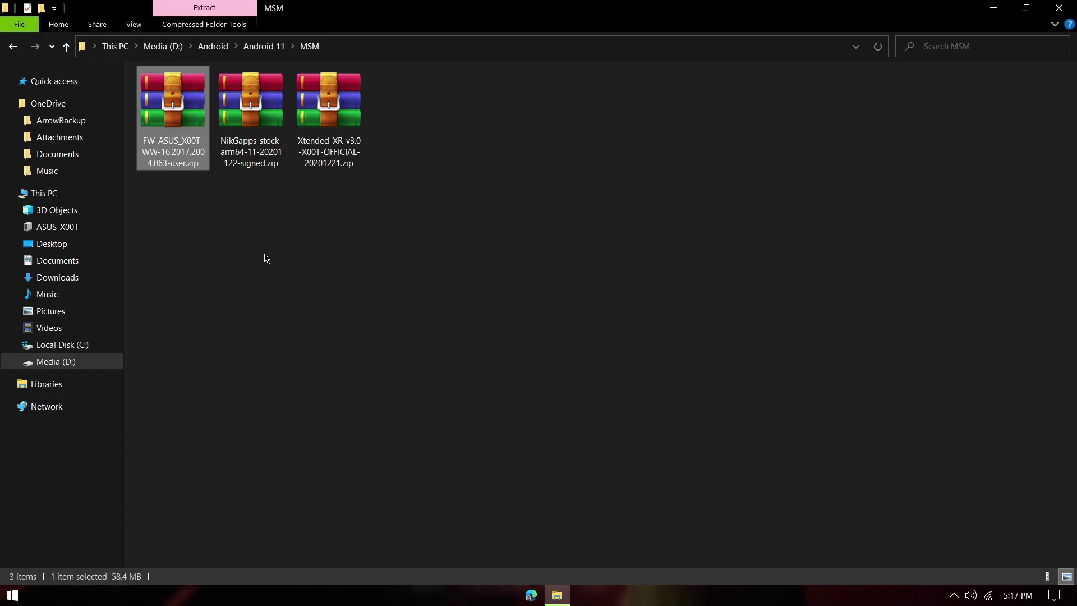
pyautogui.keyDown('ctrl'); pyautogui.click(329, 118); pyautogui.keyUp('ctrl')
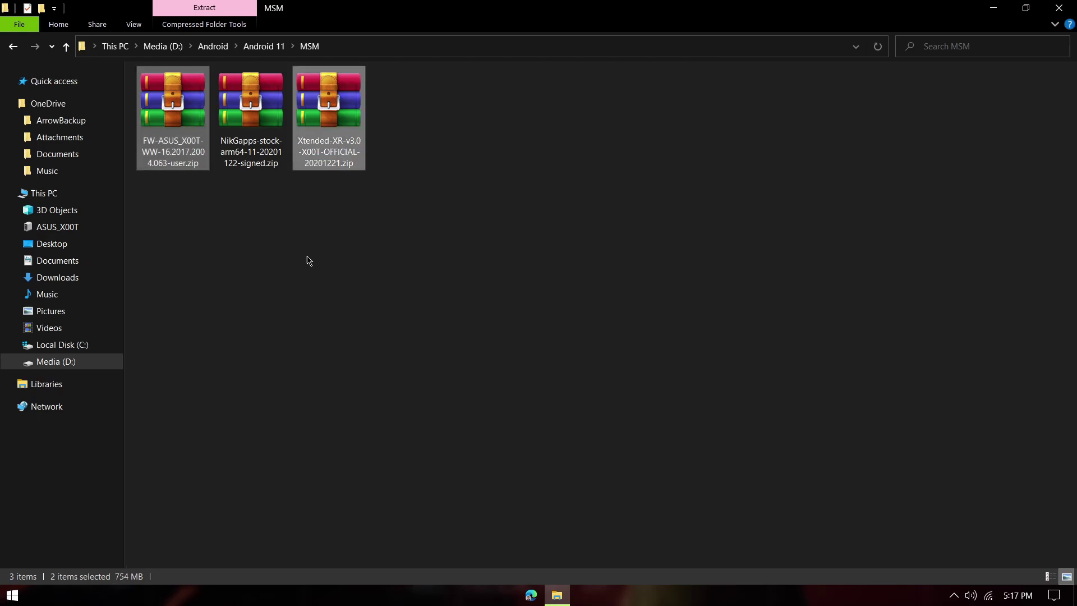
pyautogui.keyDown('ctrl'); pyautogui.click(244, 152); pyautogui.keyUp('ctrl')
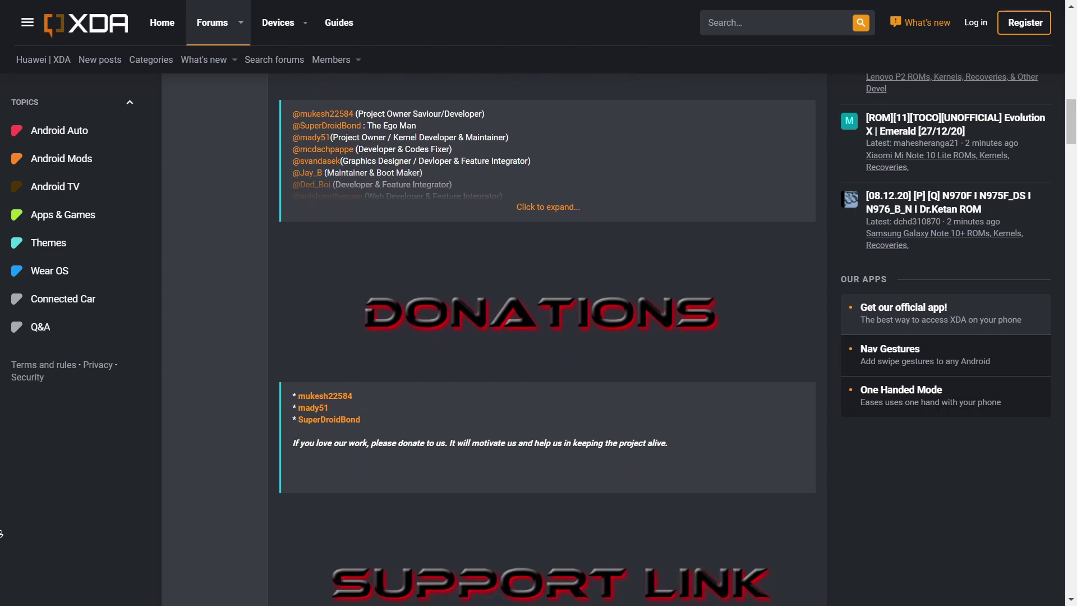
pyautogui.scroll(-4, 547, 336)
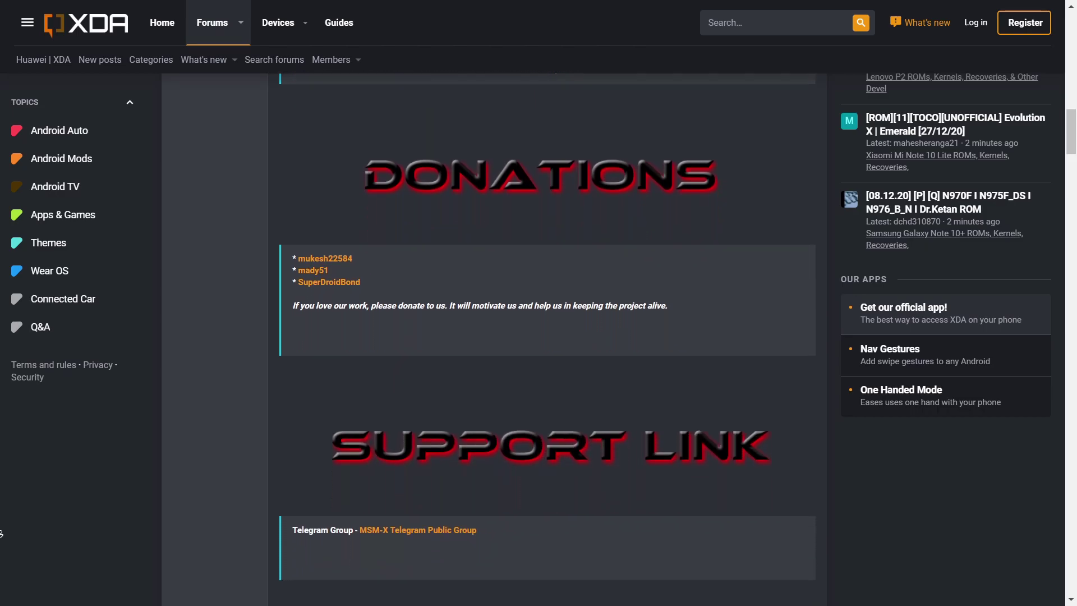
pyautogui.scroll(-4, 547, 337)
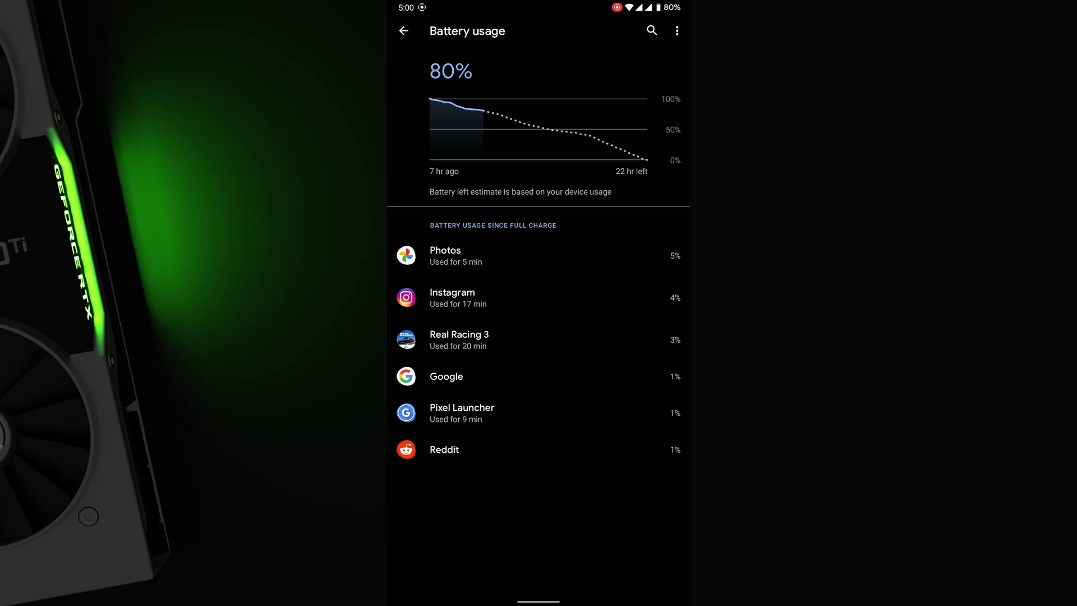
# Back out of battery settings to the full Apps & notifications app list, then return home
pyautogui.moveTo(689, 463); pyautogui.dragTo(625, 465)
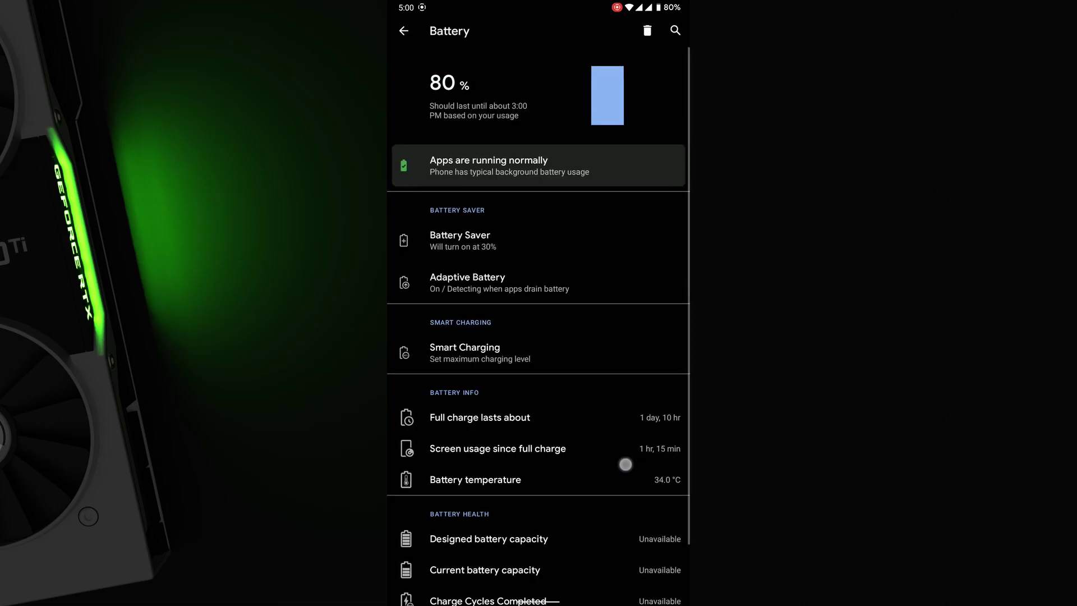
pyautogui.moveTo(689, 308); pyautogui.dragTo(642, 308)
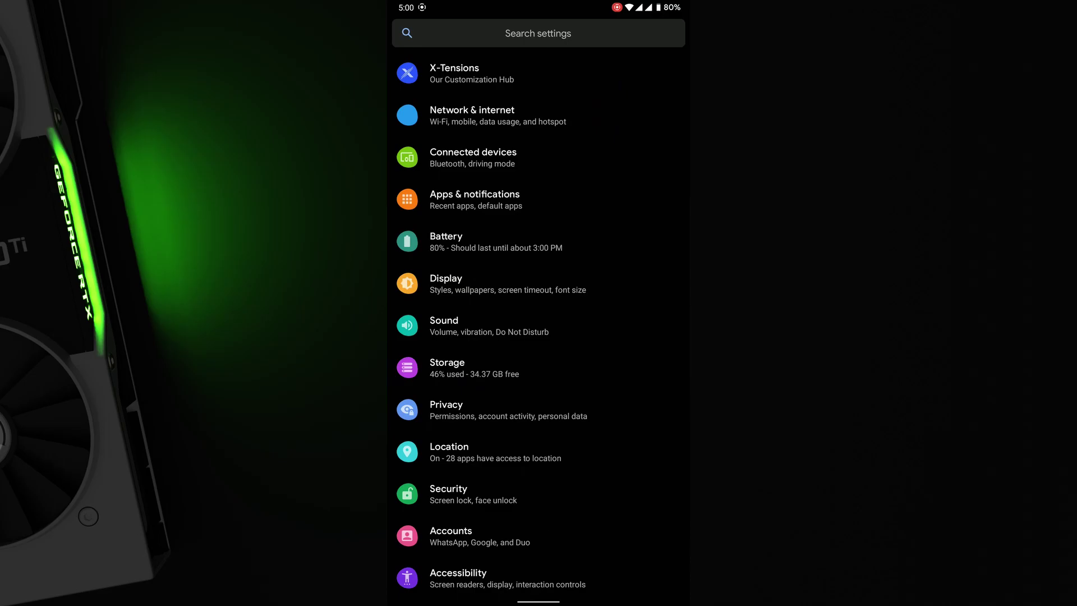
pyautogui.click(624, 202)
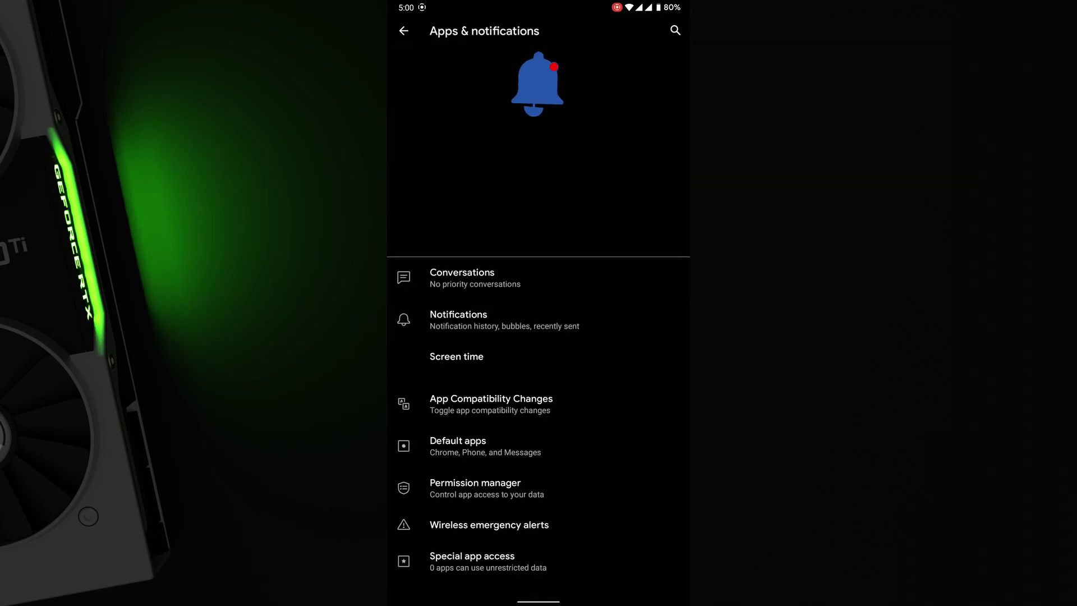
pyautogui.click(539, 242)
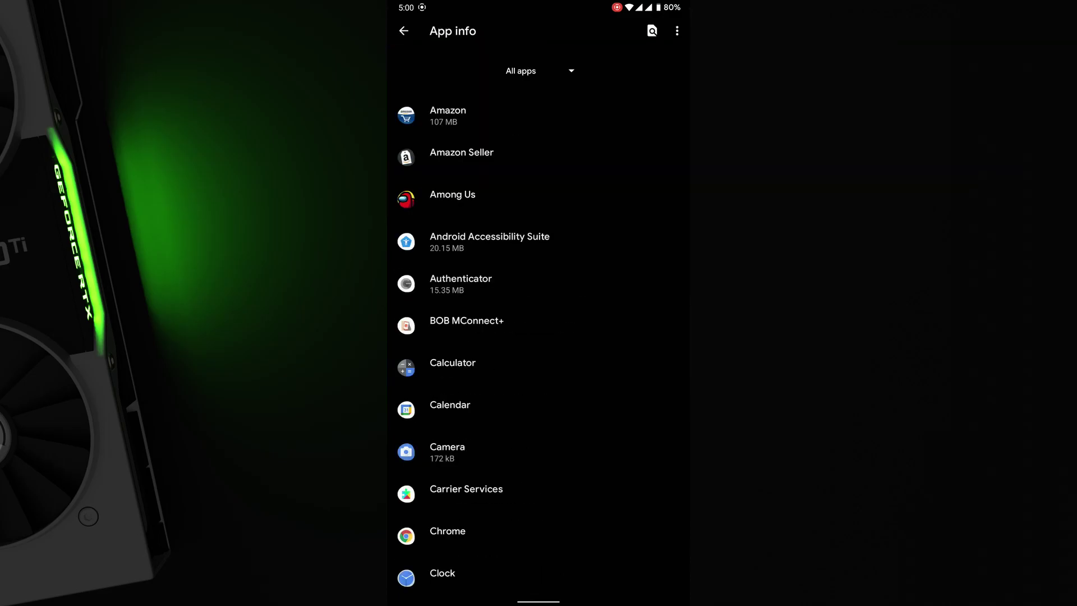
pyautogui.scroll(-15, 538, 337)
pyautogui.click(571, 538)
pyautogui.scroll(-2, 590, 505)
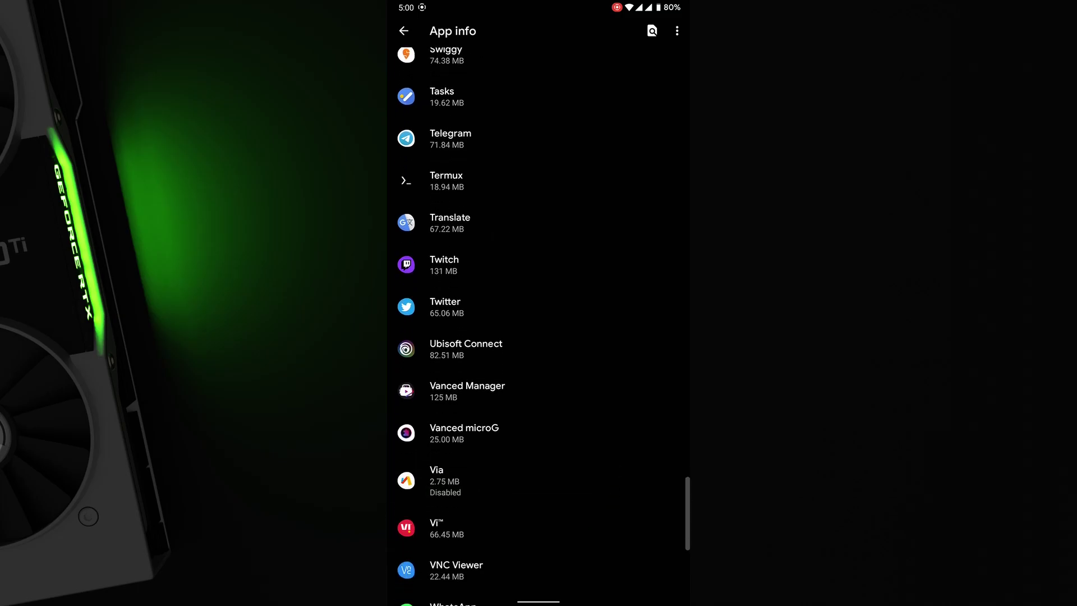
pyautogui.scroll(10, 539, 337)
pyautogui.scroll(-10, 598, 371)
pyautogui.moveTo(539, 602); pyautogui.dragTo(539, 336)
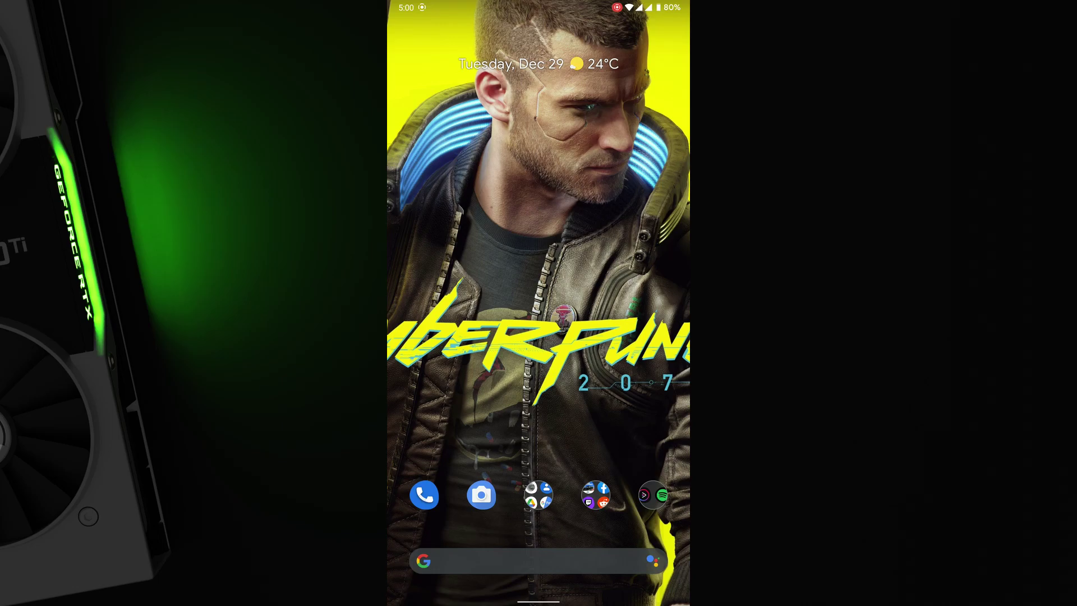
pyautogui.moveTo(539, 601); pyautogui.dragTo(539, 379)
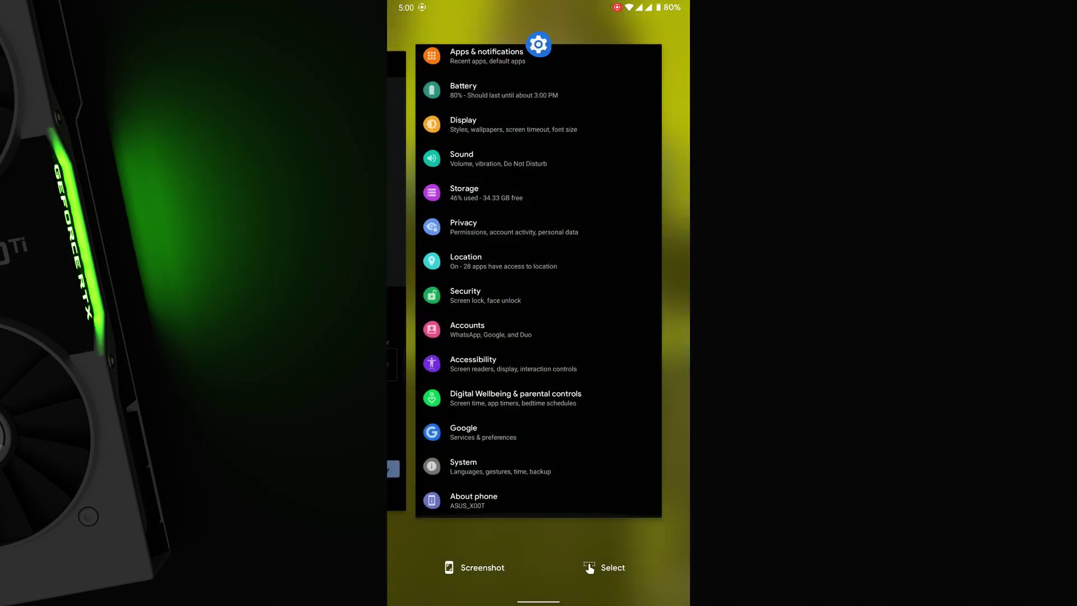
pyautogui.click(585, 422)
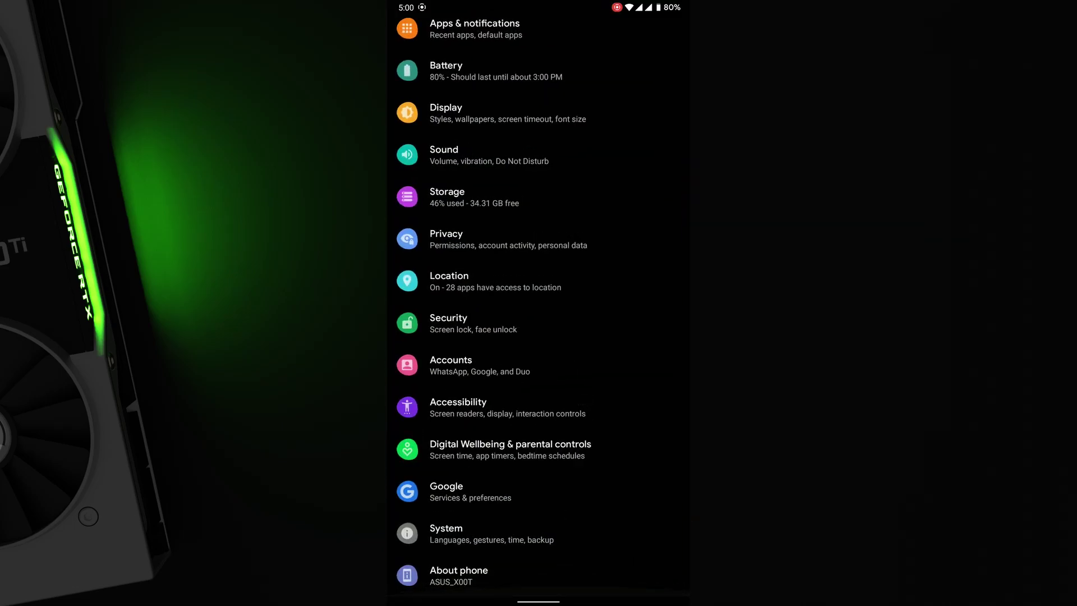
pyautogui.click(559, 580)
pyautogui.moveTo(594, 538)
pyautogui.mouseDown()
pyautogui.moveTo(598, 337)
pyautogui.moveTo(604, 589)
pyautogui.mouseUp()
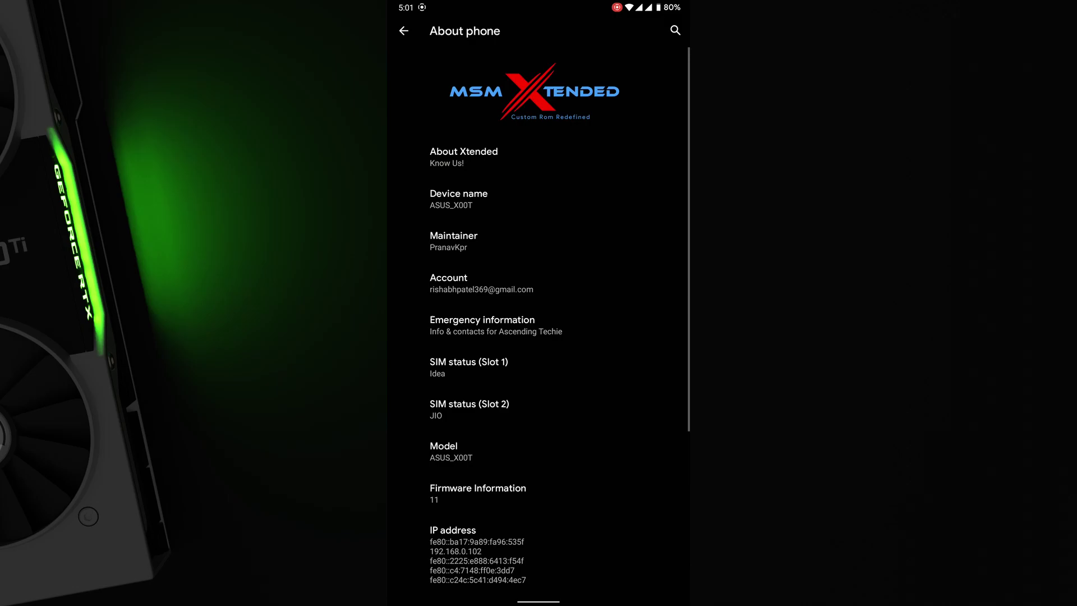
pyautogui.moveTo(566, 600); pyautogui.dragTo(566, 506)
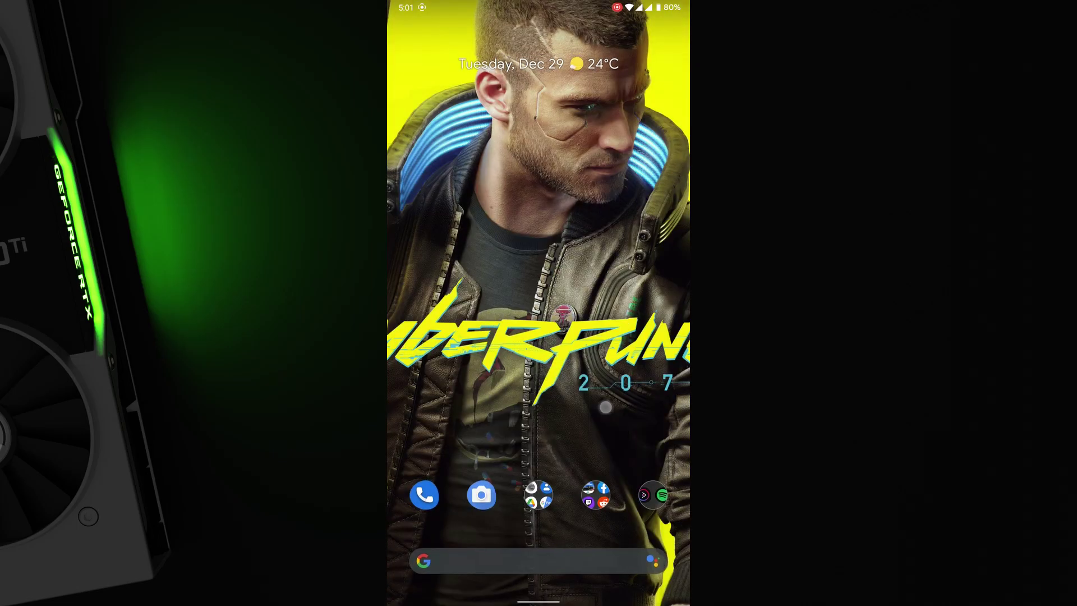